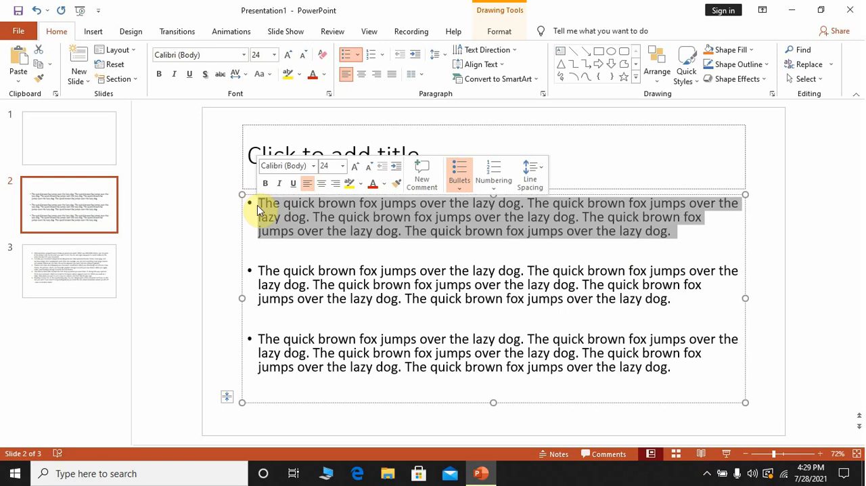
- Add the comment "Carnivorus mammal" to the word "fox" in the first bullet of slide 2 and select its marker
{"action": "left_click", "coordinate": [317, 248]}
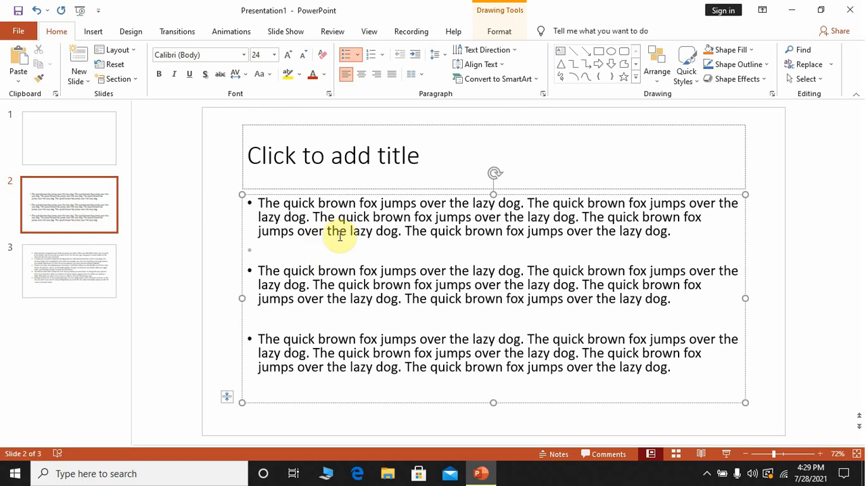
{"action": "left_click", "coordinate": [98, 32]}
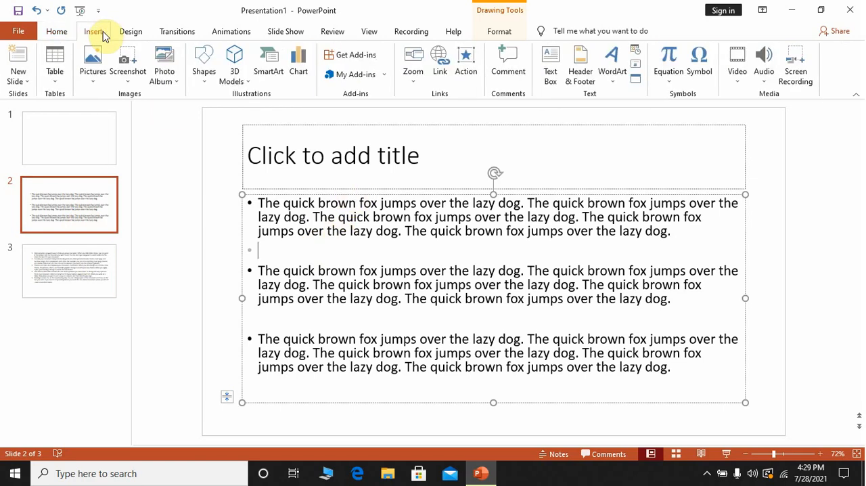
{"action": "double_click", "coordinate": [361, 202]}
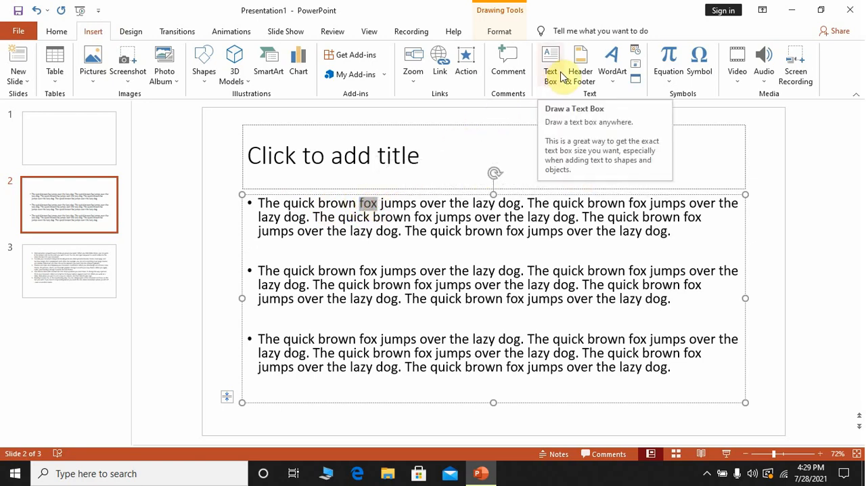
{"action": "left_click", "coordinate": [527, 72]}
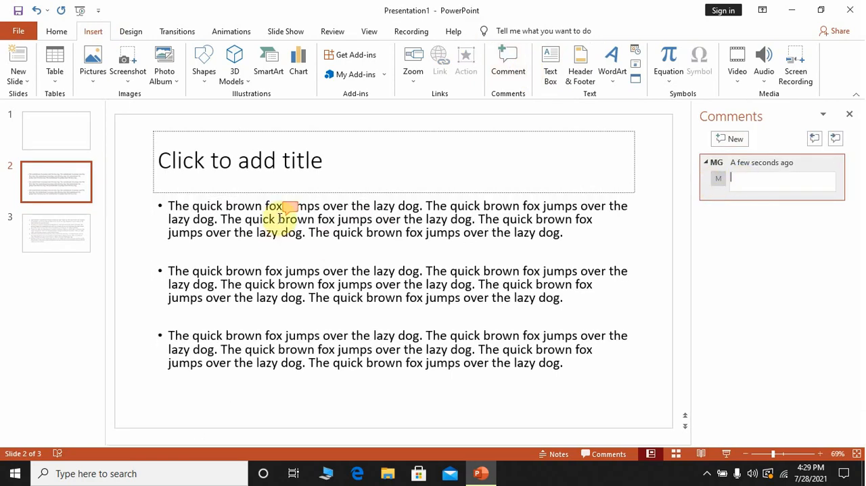
{"action": "type", "text": "ca"}
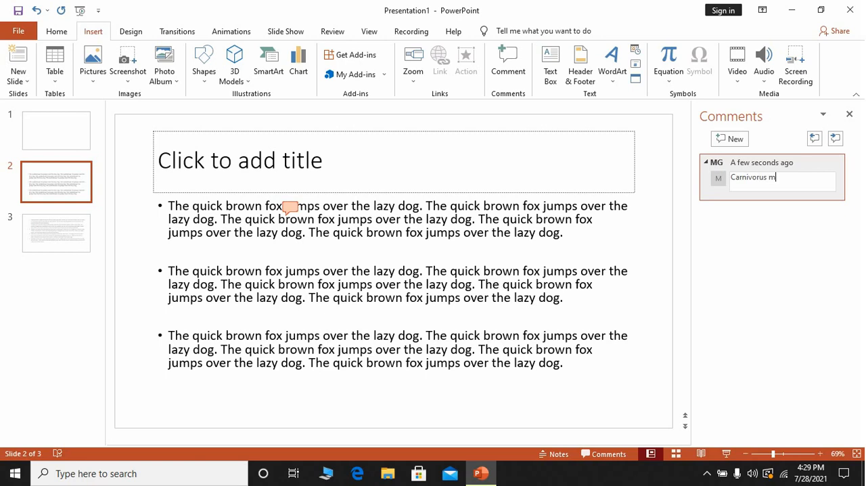
{"action": "type", "text": "an"}
{"action": "left_click", "coordinate": [740, 230]}
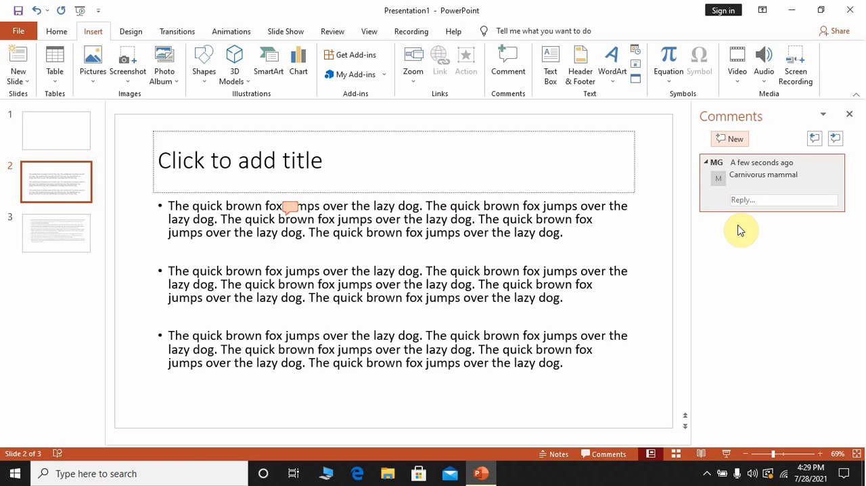
{"action": "left_click", "coordinate": [295, 250]}
{"action": "left_click", "coordinate": [293, 305]}
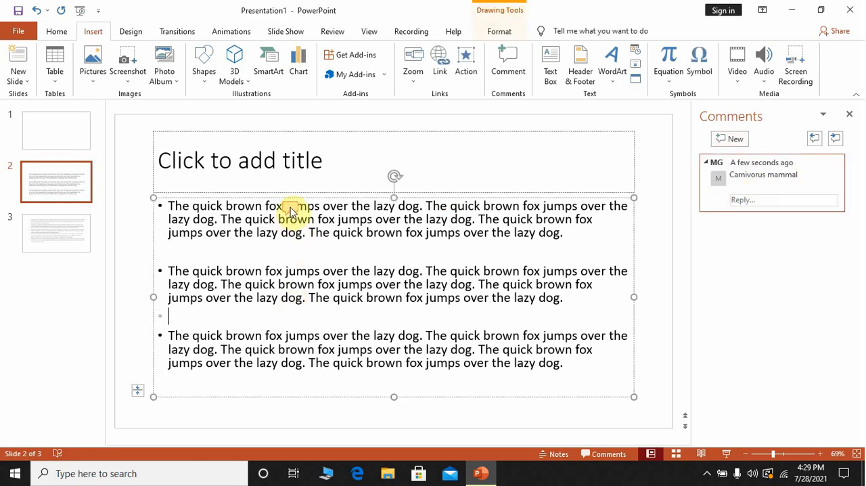
{"action": "left_click", "coordinate": [290, 209]}
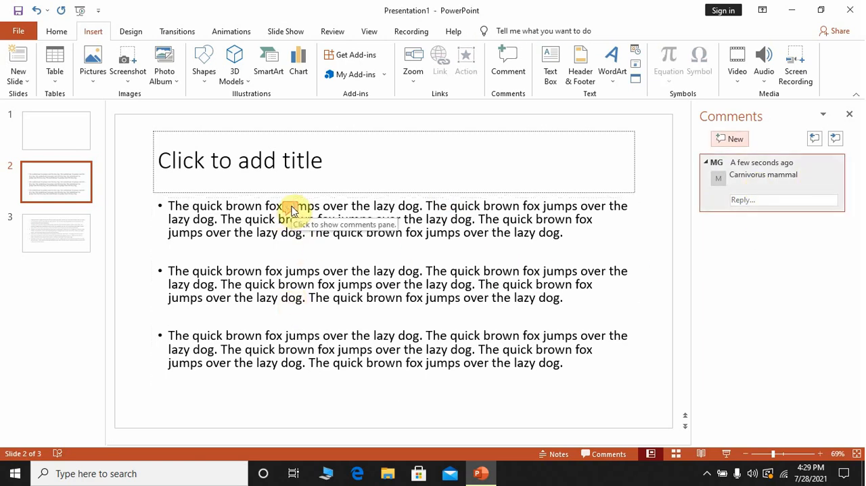
{"action": "left_click", "coordinate": [360, 266]}
- Add the comment "fixed into the surface of something." to the word "embed" in item 1 of the numbered list on slide 3
{"action": "left_click", "coordinate": [67, 242]}
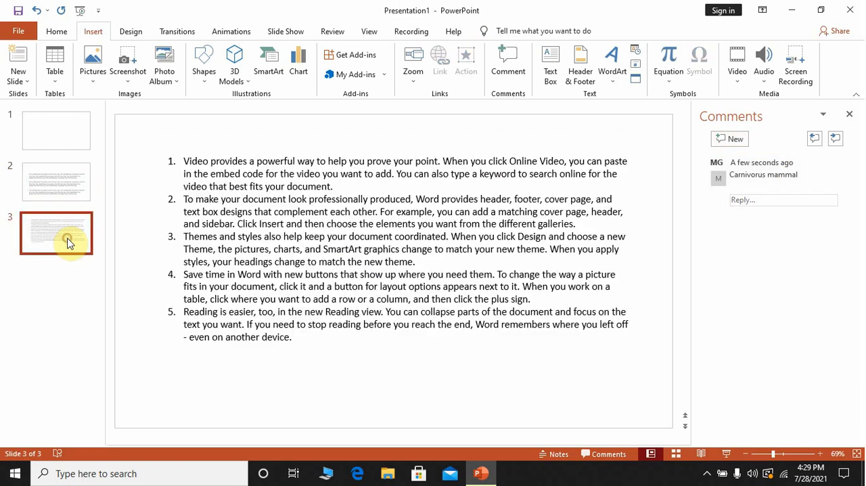
{"action": "left_click", "coordinate": [68, 186]}
{"action": "left_click", "coordinate": [68, 238]}
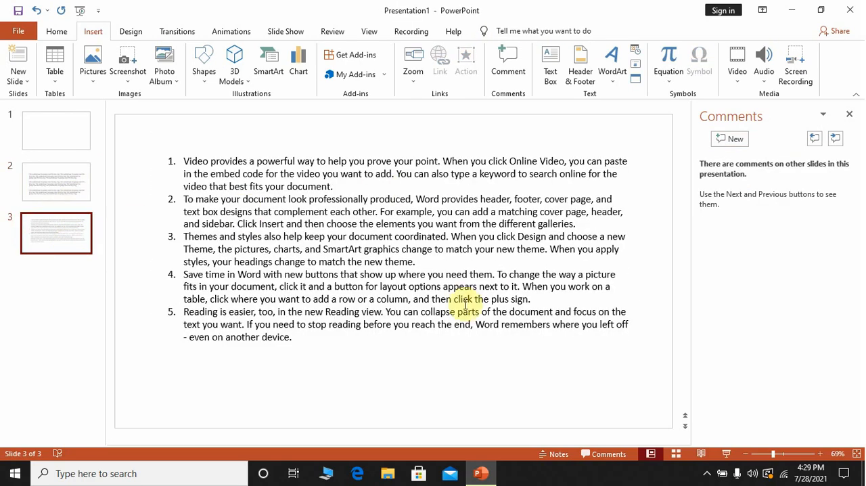
{"action": "left_click", "coordinate": [456, 299]}
{"action": "left_click", "coordinate": [321, 338]}
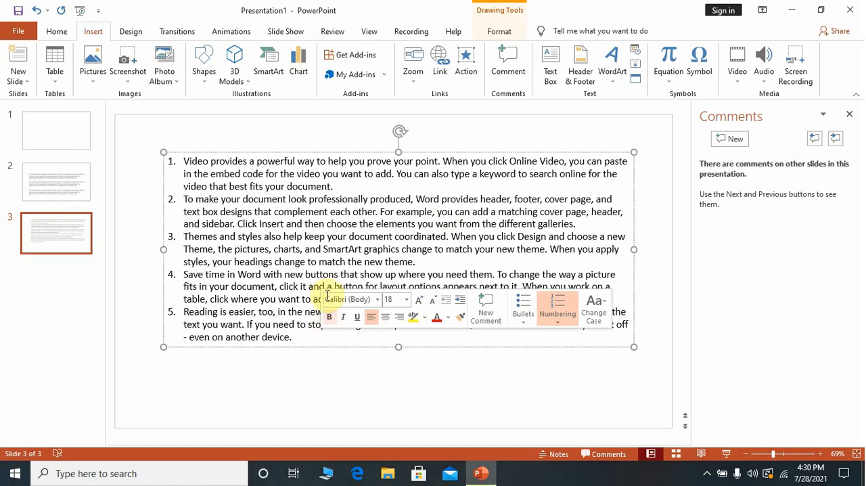
{"action": "left_click_drag", "start_coordinate": [244, 177], "coordinate": [209, 173]}
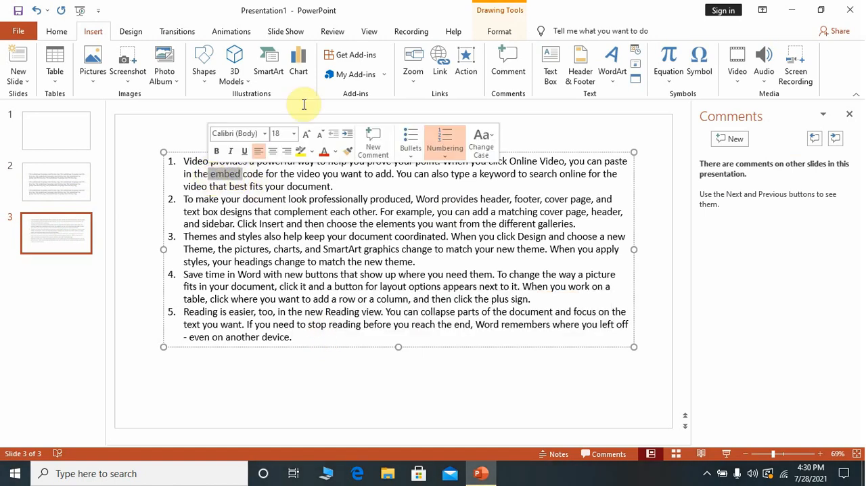
{"action": "left_click", "coordinate": [501, 71]}
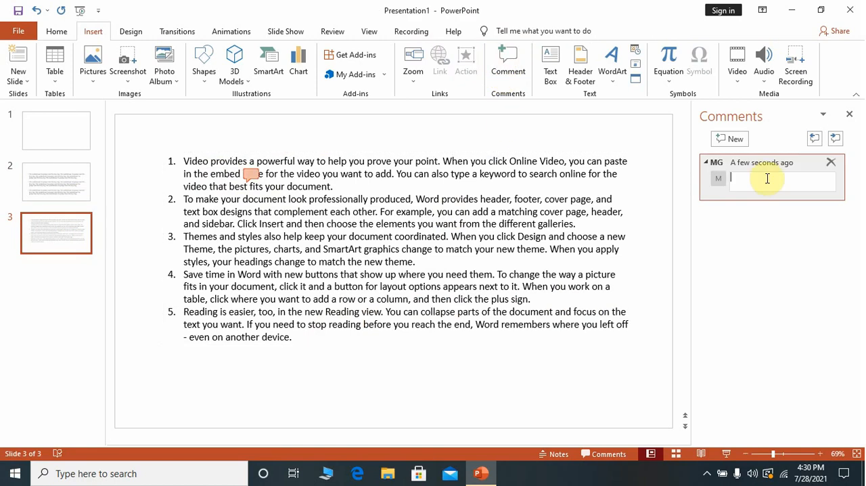
{"action": "type", "text": "fixed int"}
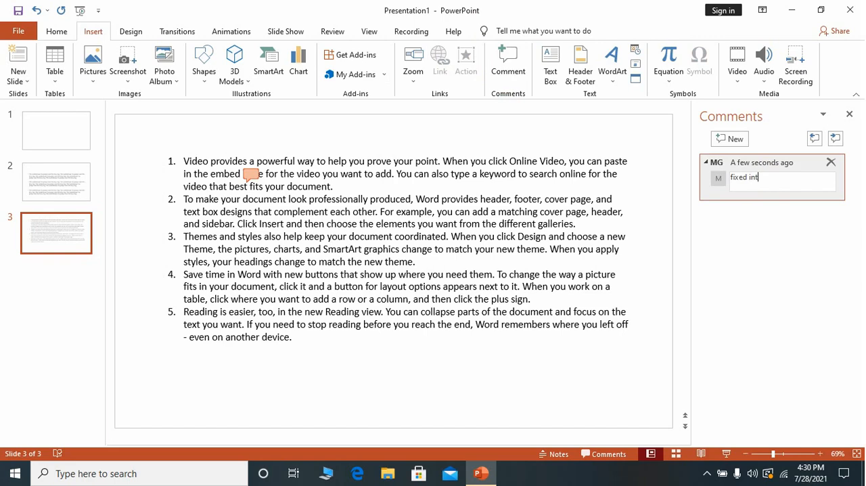
{"action": "type", "text": "o the surface of something."}
{"action": "key", "text": "Return"}
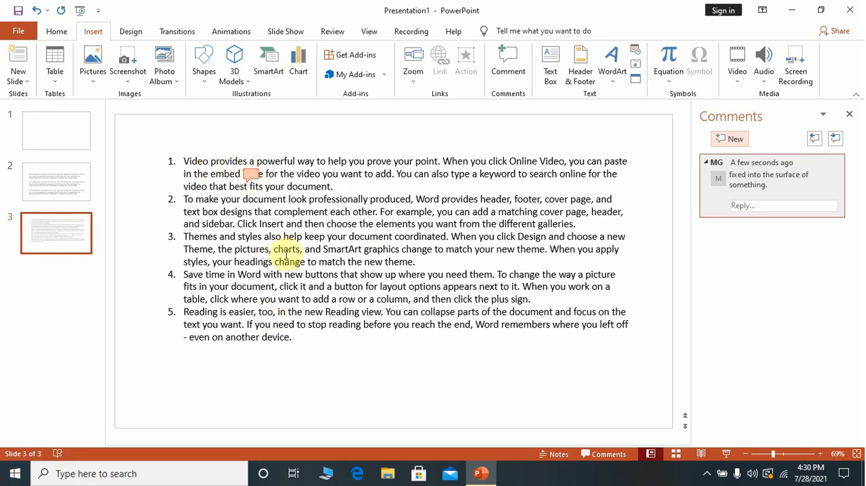
- Review the comments attached to "embed" on slide 3 and "fox" on slide 2 through their markers
{"action": "left_click", "coordinate": [252, 179]}
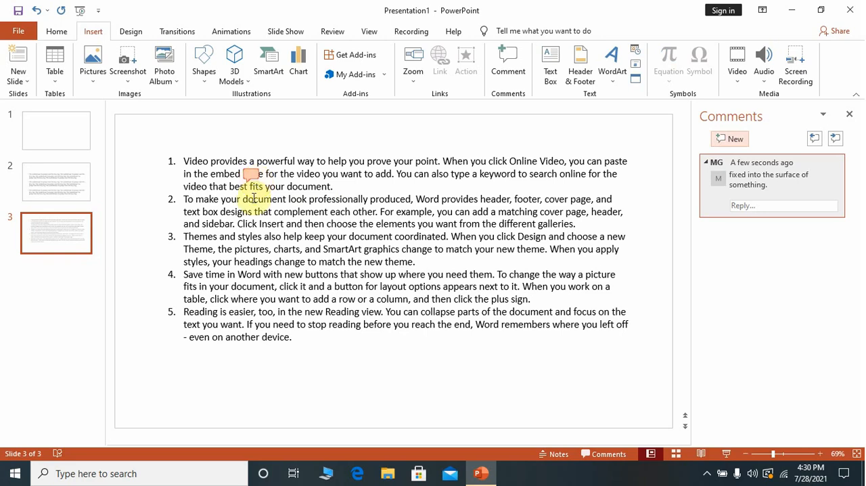
{"action": "left_click", "coordinate": [225, 175]}
{"action": "left_click", "coordinate": [54, 132]}
{"action": "left_click", "coordinate": [63, 178]}
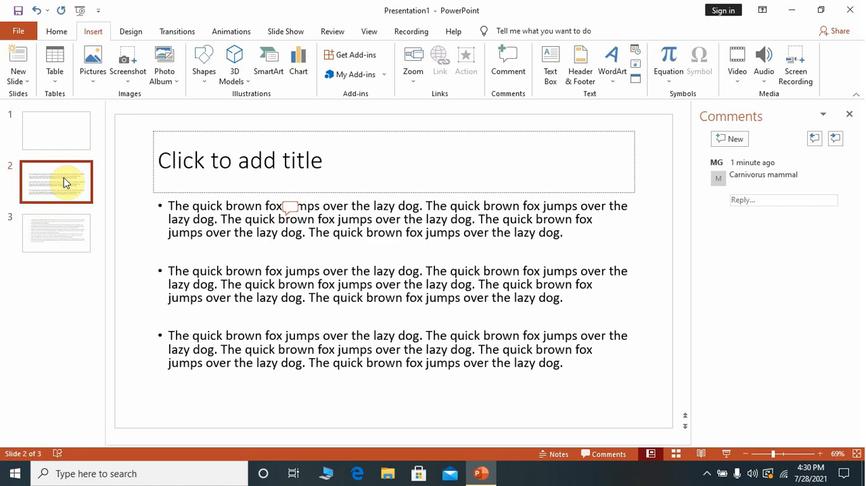
{"action": "left_click", "coordinate": [289, 206]}
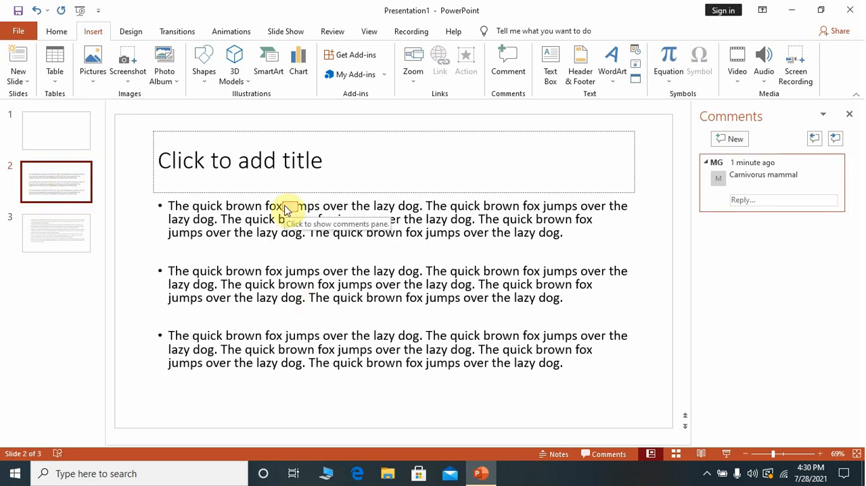
{"action": "left_click", "coordinate": [287, 208]}
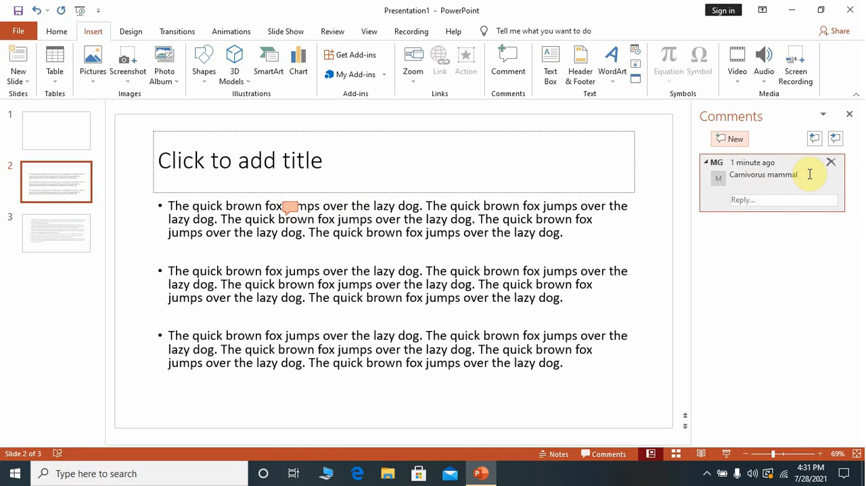
{"action": "left_click", "coordinate": [43, 234]}
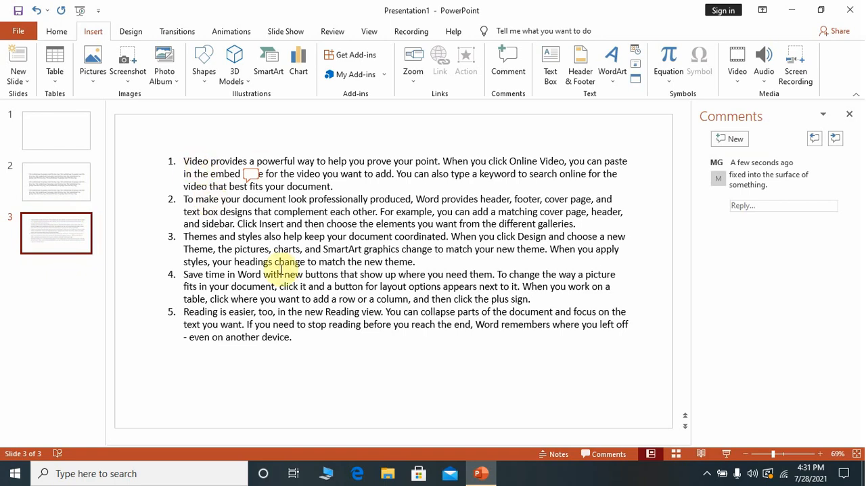
{"action": "left_click", "coordinate": [254, 176]}
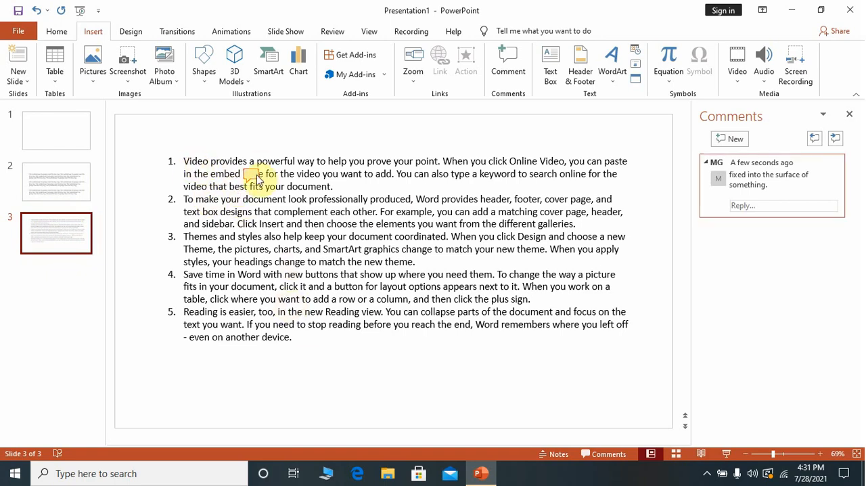
{"action": "left_click", "coordinate": [256, 176]}
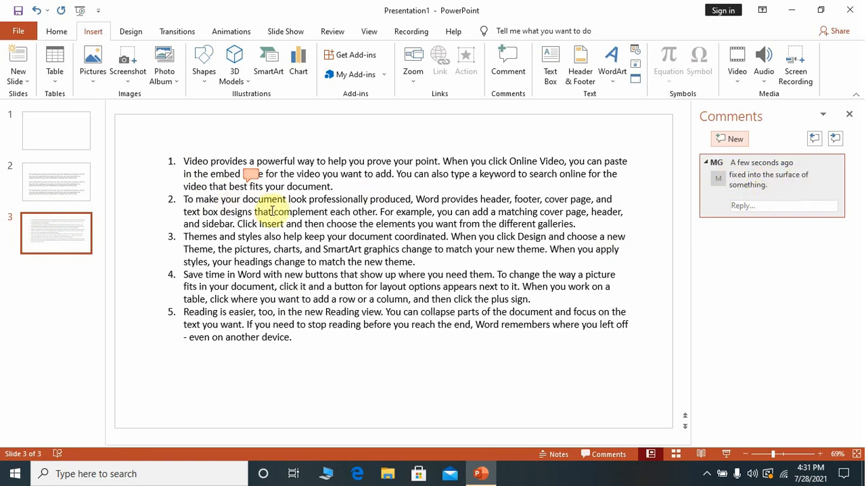
{"action": "left_click", "coordinate": [306, 199]}
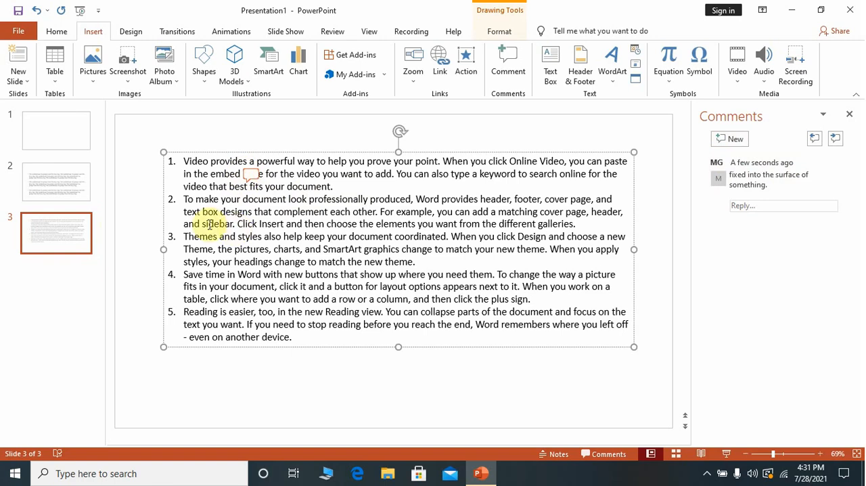
- Delete the "Carnivorus mammal" comment from slide 2 and undo the deletion
{"action": "left_click", "coordinate": [51, 164]}
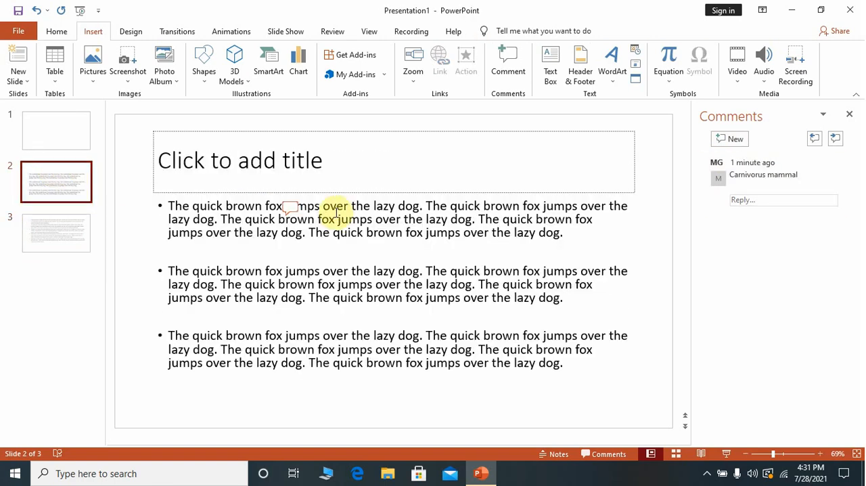
{"action": "left_click", "coordinate": [290, 207]}
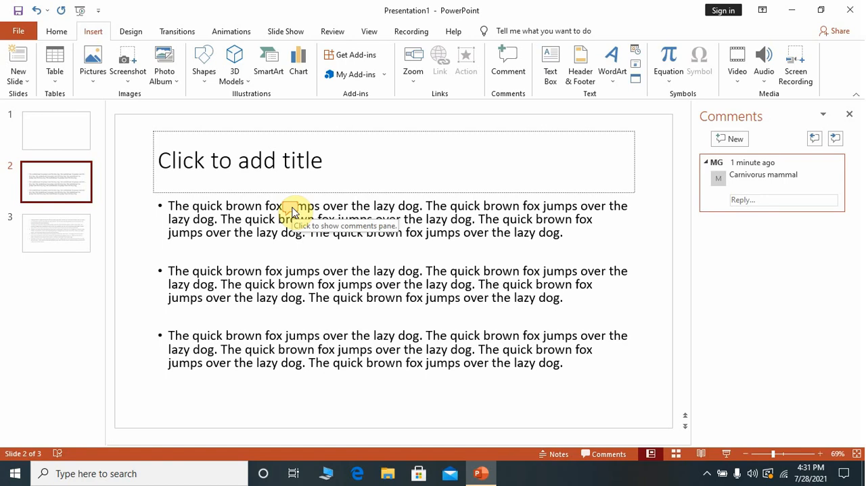
{"action": "left_click", "coordinate": [291, 208]}
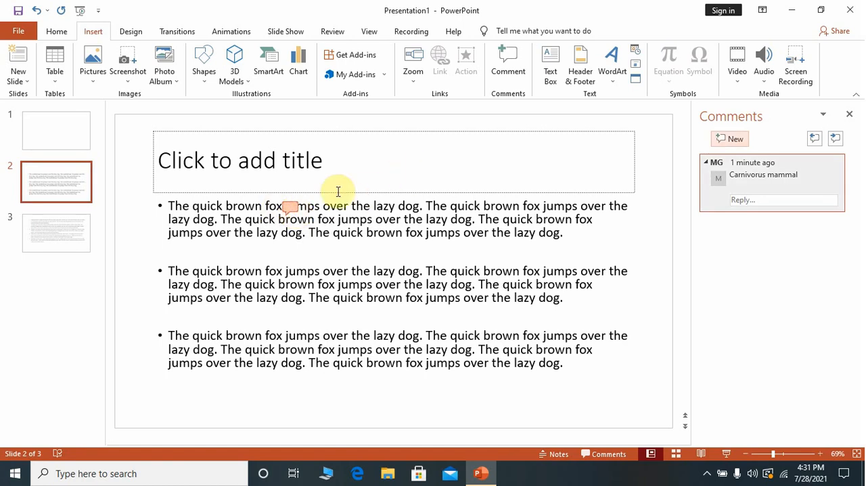
{"action": "left_click", "coordinate": [348, 35]}
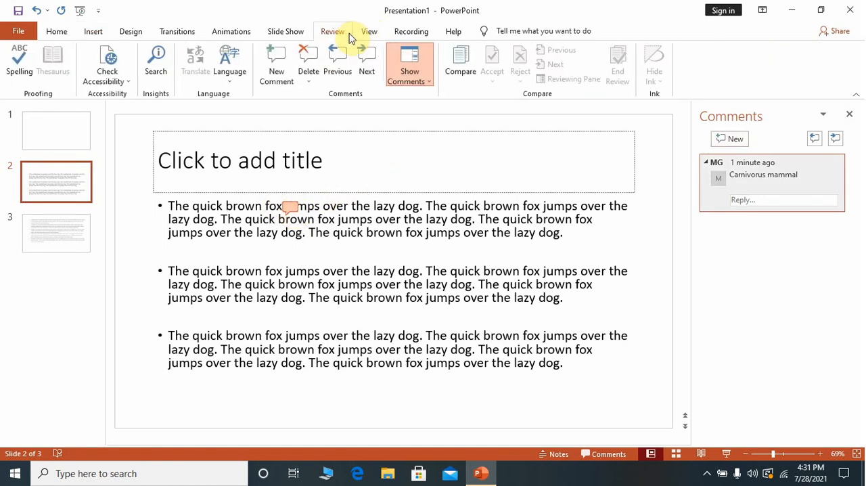
{"action": "left_click", "coordinate": [310, 80]}
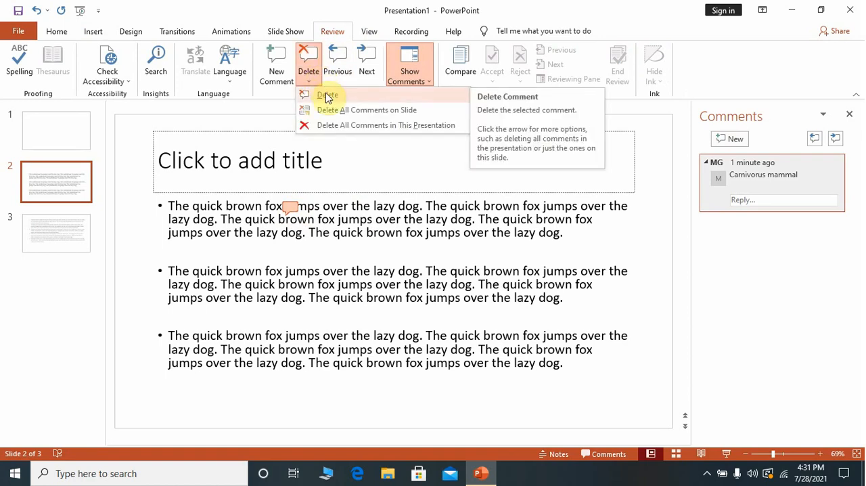
{"action": "left_click", "coordinate": [327, 96]}
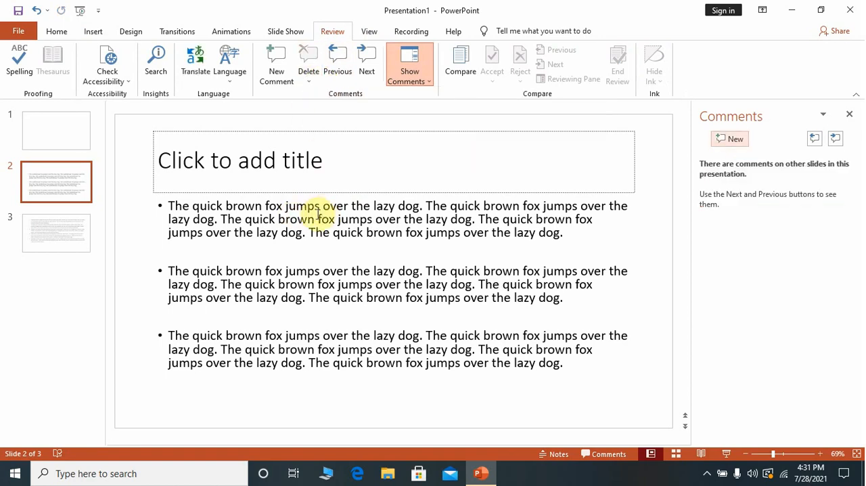
{"action": "left_click", "coordinate": [36, 12]}
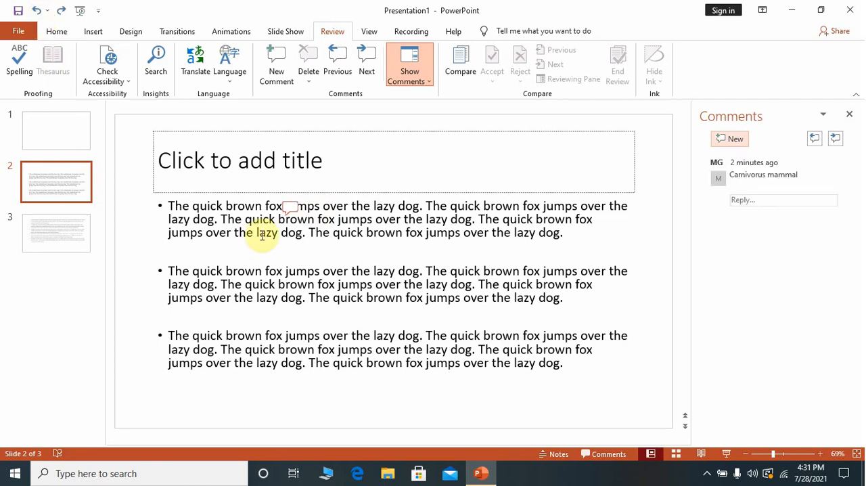
- Check the comment display options and browse forward and back between the comments on slides 2 and 3
{"action": "left_click", "coordinate": [409, 82]}
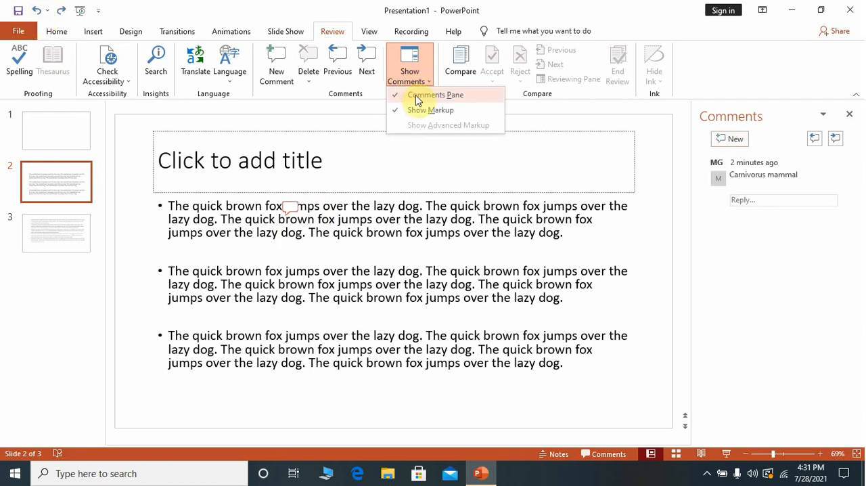
{"action": "left_click", "coordinate": [315, 149]}
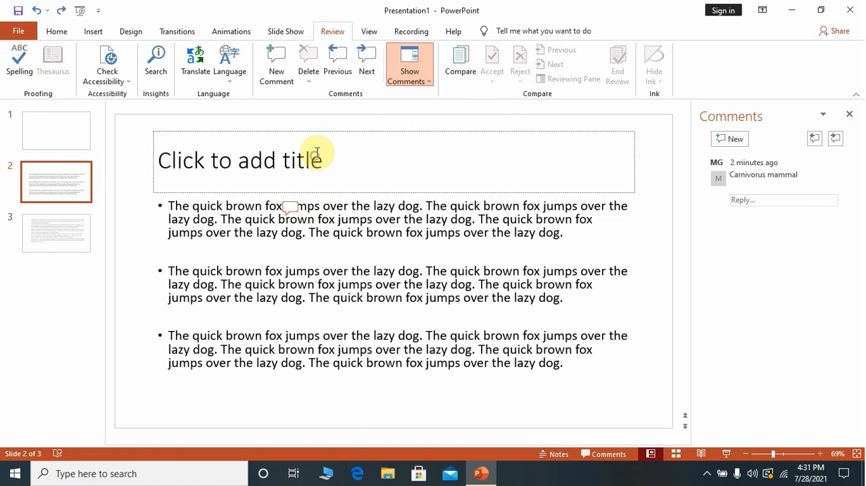
{"action": "left_click", "coordinate": [362, 71]}
{"action": "left_click", "coordinate": [362, 71]}
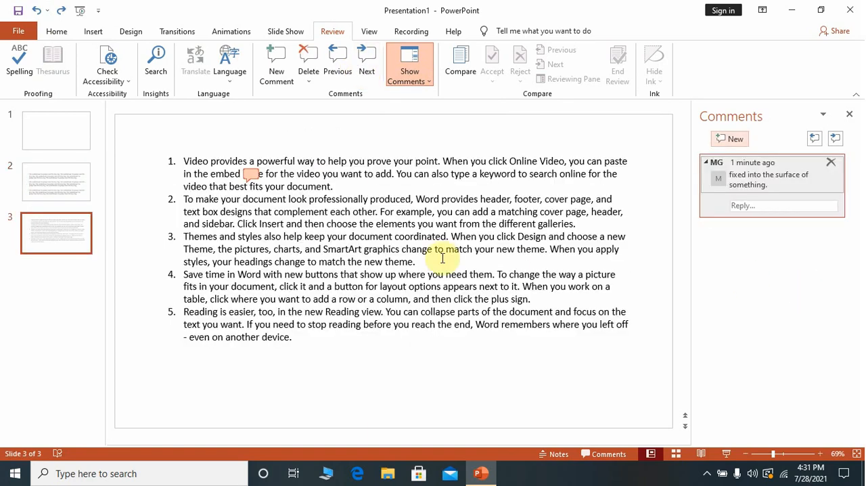
{"action": "left_click", "coordinate": [336, 74]}
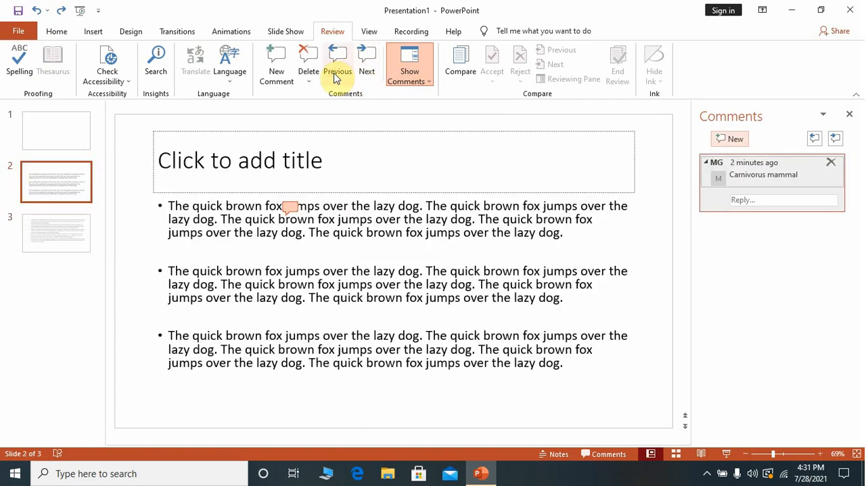
{"action": "left_click", "coordinate": [362, 72]}
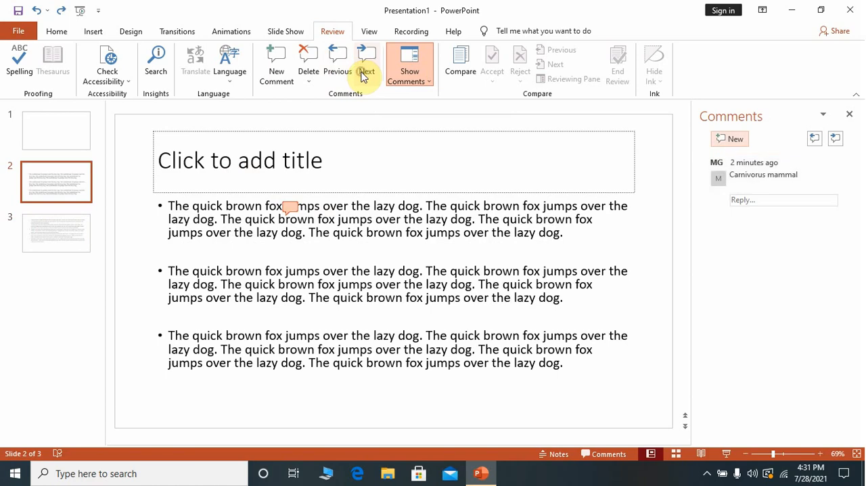
- Insert an empty comment on the word "dog" at the end of the first sentence pair on slide 2, and delete it
{"action": "left_click", "coordinate": [347, 75]}
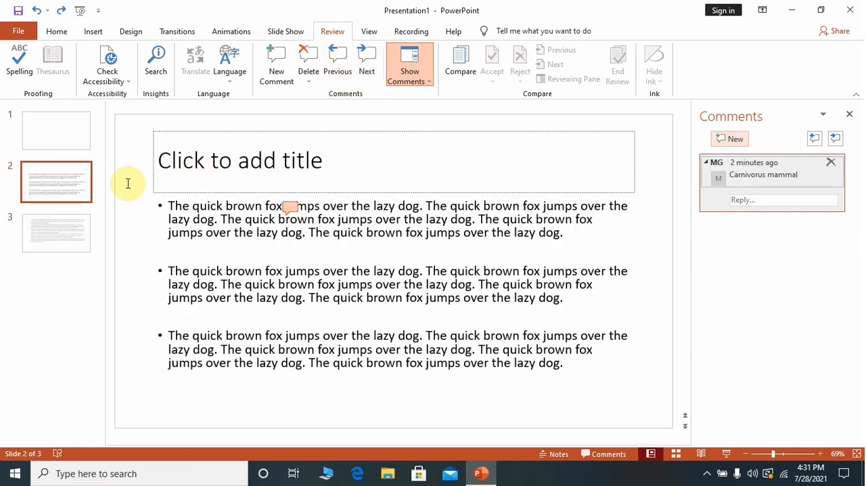
{"action": "left_click", "coordinate": [48, 138]}
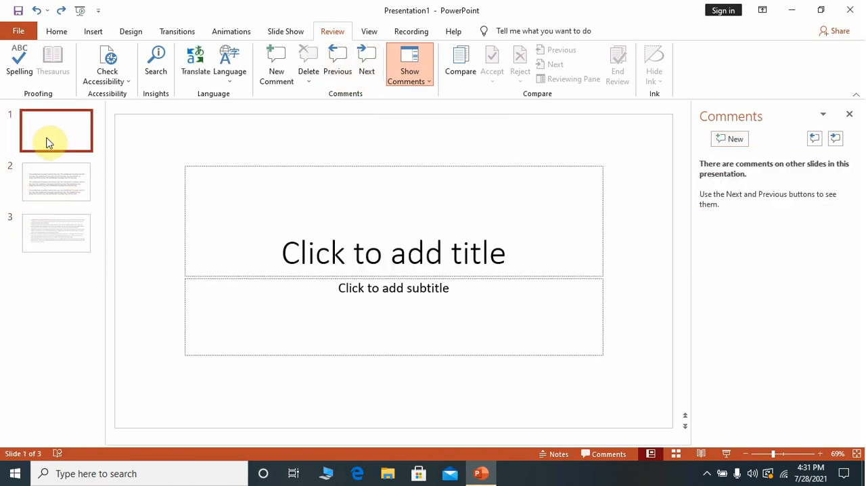
{"action": "left_click", "coordinate": [93, 31]}
{"action": "left_click", "coordinate": [74, 178]}
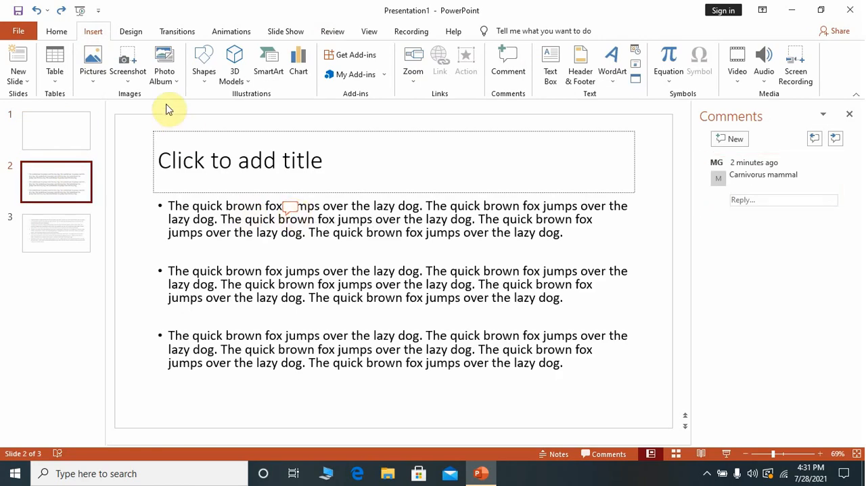
{"action": "double_click", "coordinate": [290, 232]}
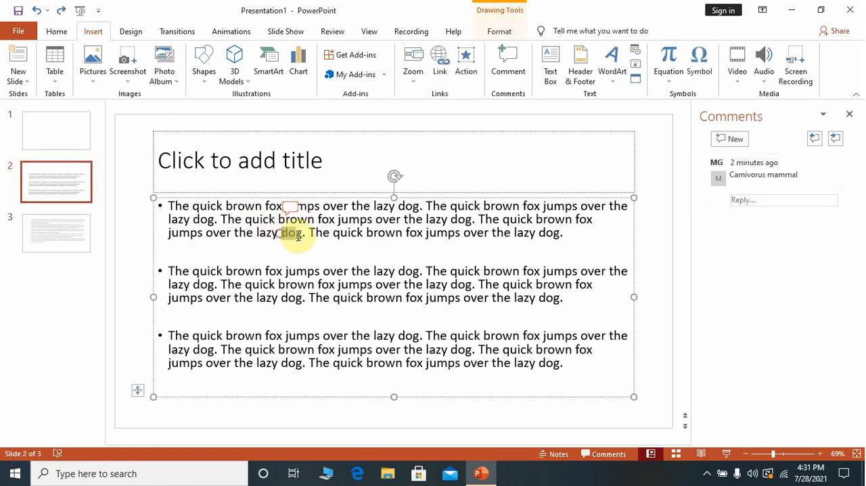
{"action": "left_click", "coordinate": [515, 55]}
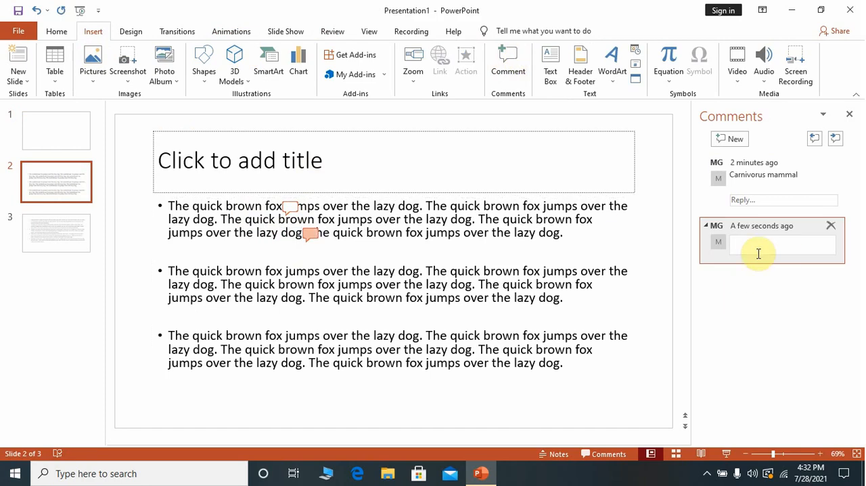
{"action": "left_click", "coordinate": [831, 226]}
- Hide the comments list while on slide 3, and reopen it on slide 2 through the comment marker beside "fox"
{"action": "left_click", "coordinate": [44, 234]}
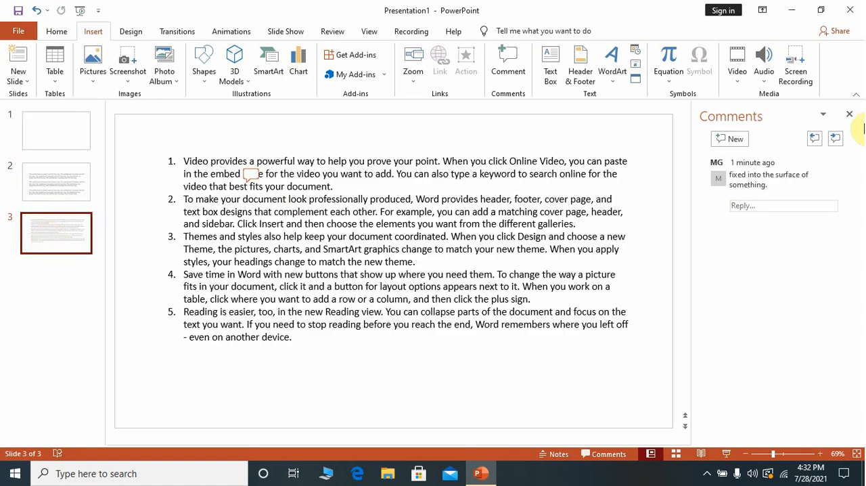
{"action": "left_click", "coordinate": [848, 113]}
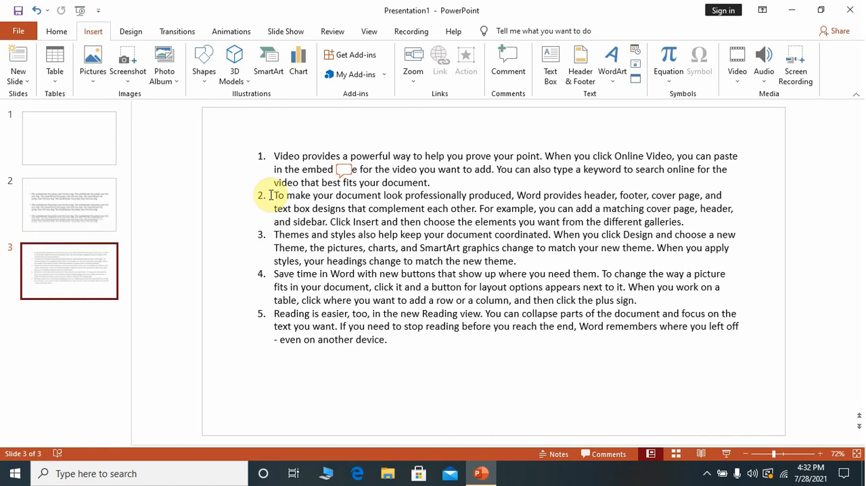
{"action": "left_click", "coordinate": [108, 211]}
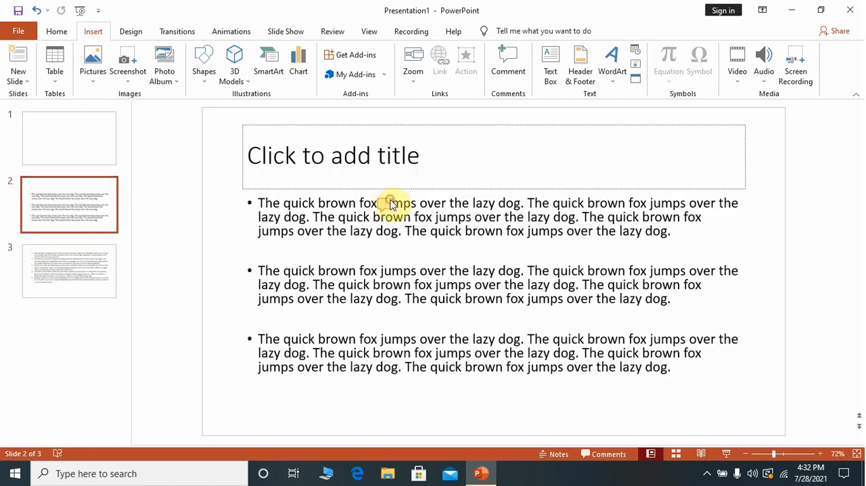
{"action": "left_click", "coordinate": [390, 205]}
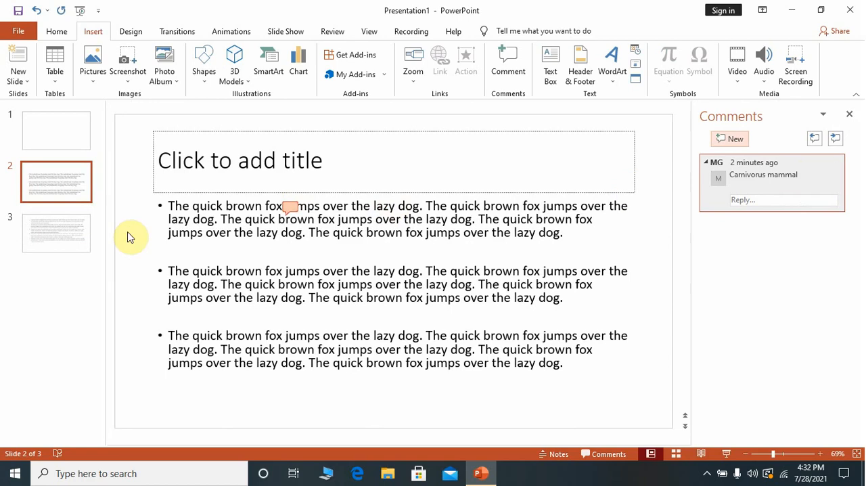
- Browse slides 1, 2 and 3 to check which of them carry comments, ending on slide 1
{"action": "left_click", "coordinate": [74, 221]}
{"action": "left_click", "coordinate": [81, 190]}
{"action": "left_click", "coordinate": [79, 175]}
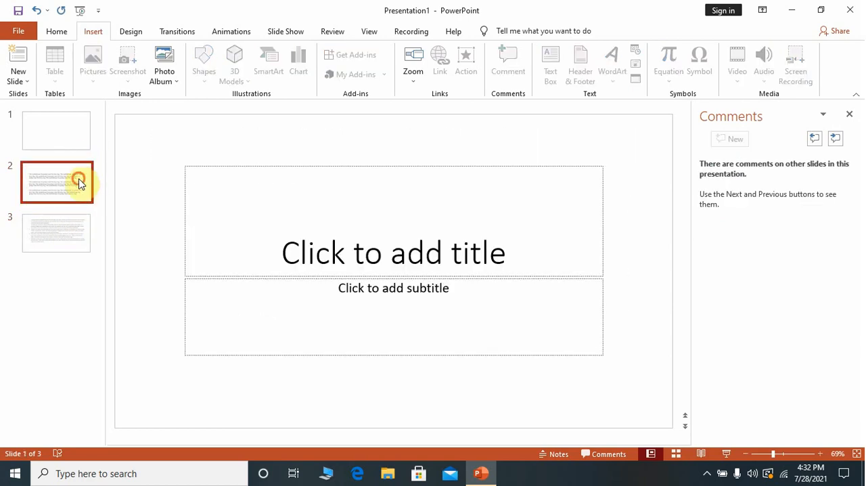
{"action": "left_click", "coordinate": [74, 223]}
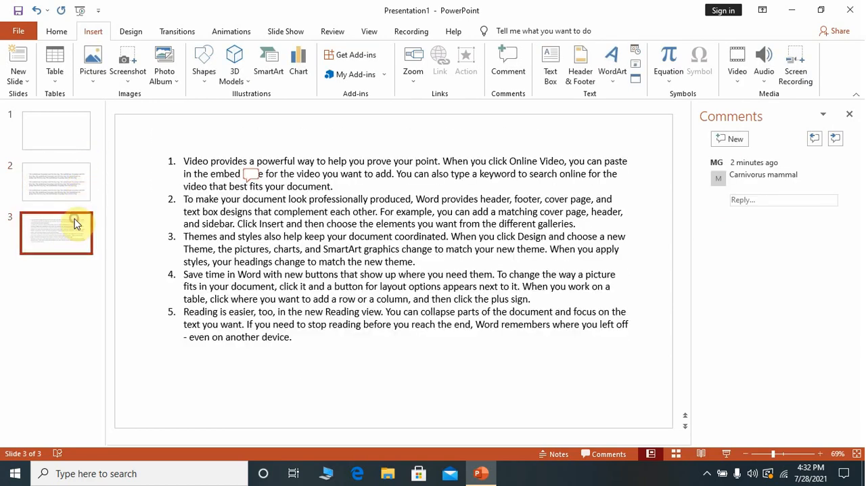
{"action": "left_click_drag", "start_coordinate": [73, 226], "coordinate": [67, 196]}
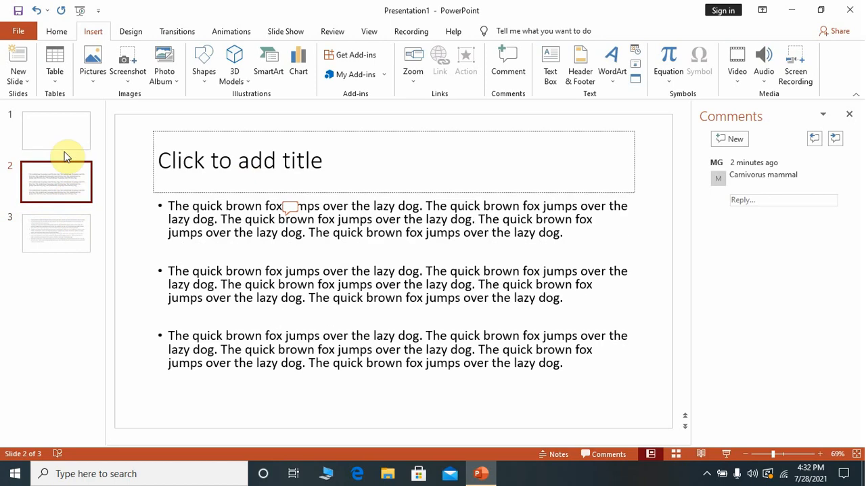
{"action": "left_click", "coordinate": [65, 151]}
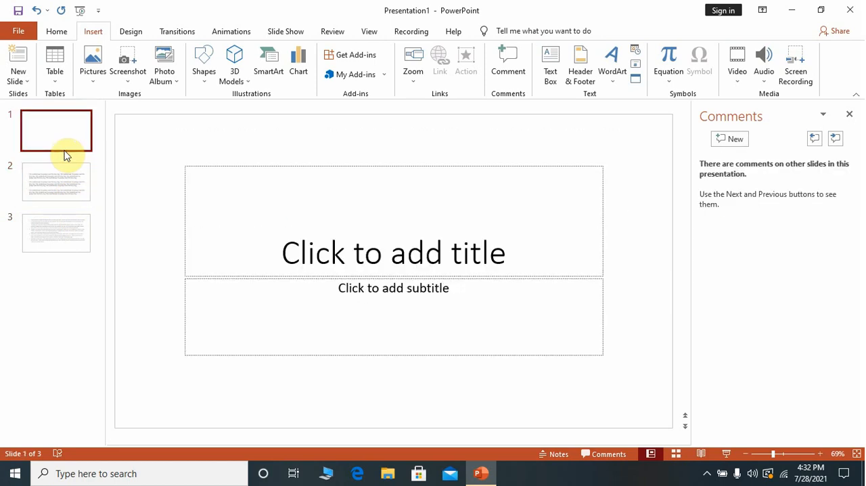